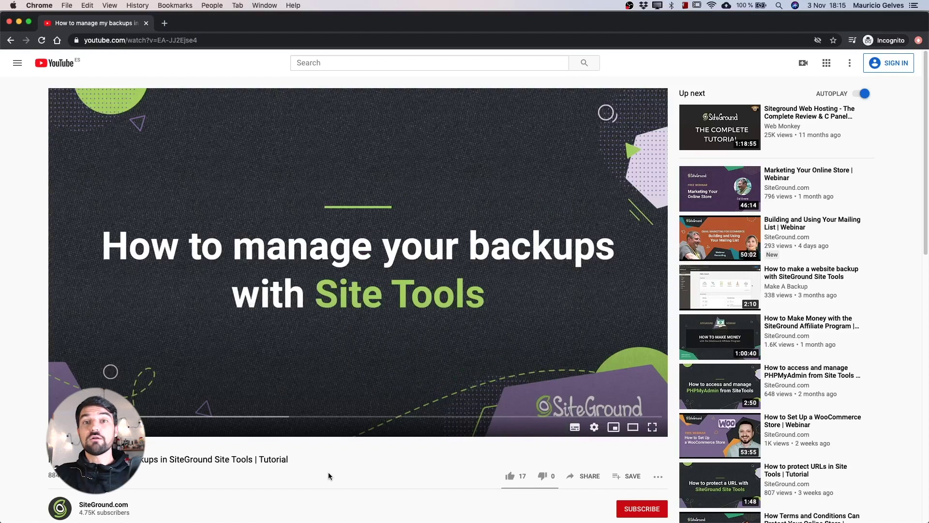
- Scroll down the WordPress admin Dashboard to check the Site Health status
{"action": "scroll", "coordinate": [329, 476], "scroll_direction": "down", "scroll_amount": 3}
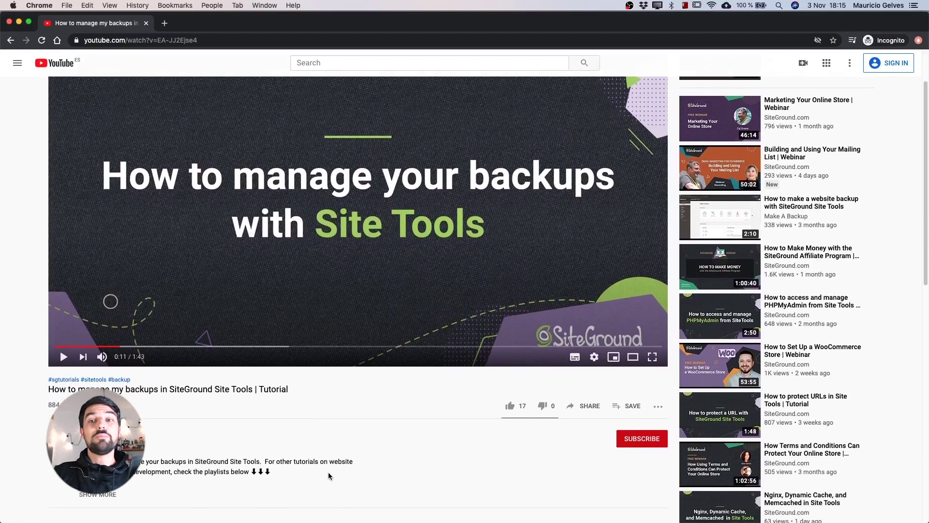
{"action": "scroll", "coordinate": [329, 476], "scroll_direction": "down", "scroll_amount": 1}
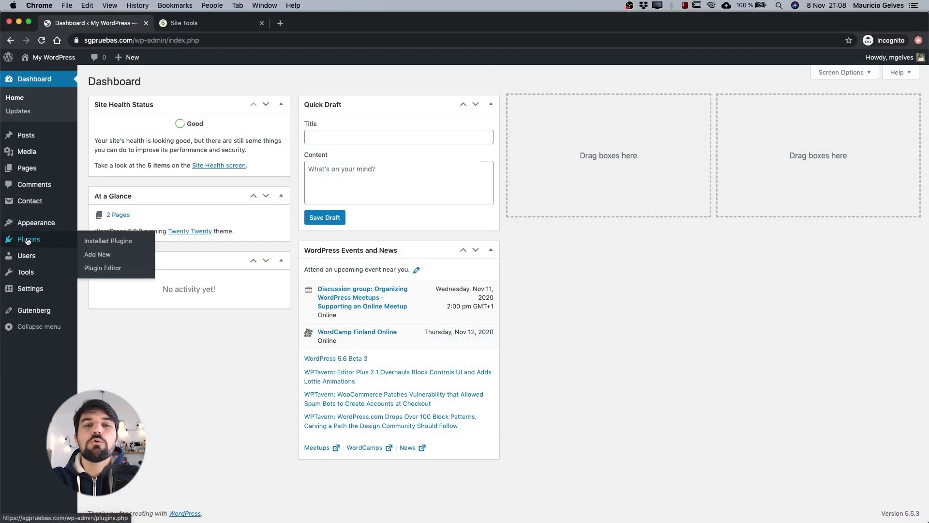
- Review the installed plugins list and the Gutenberg 9.3.0 plugin details
{"action": "left_click", "coordinate": [27, 240]}
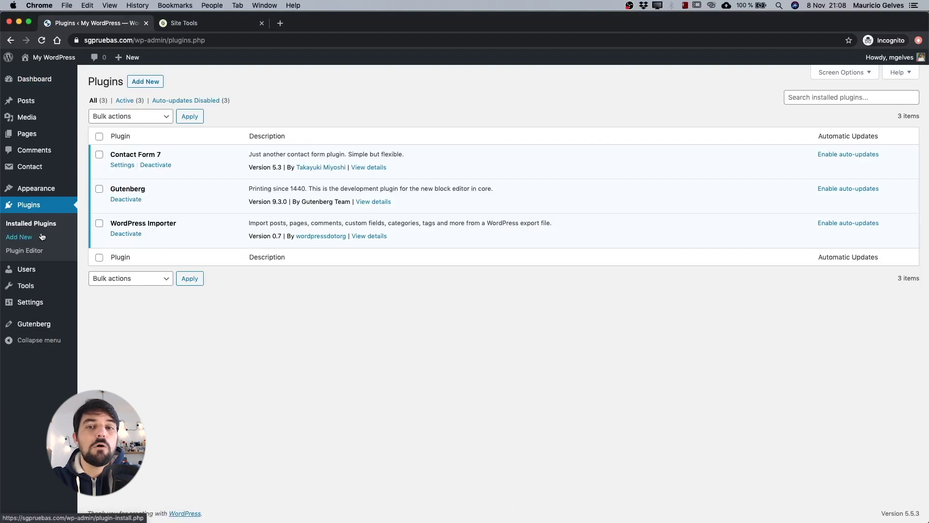
{"action": "left_click", "coordinate": [372, 202]}
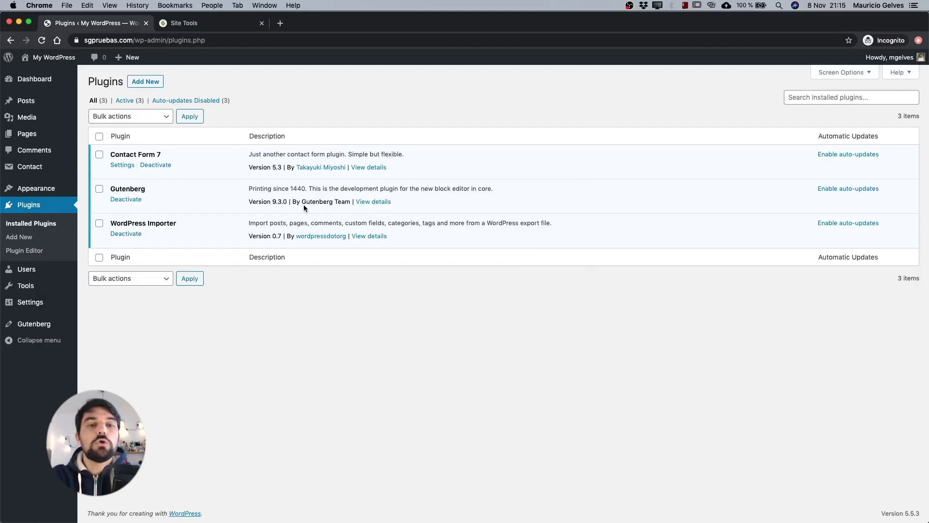
{"action": "left_click", "coordinate": [369, 202]}
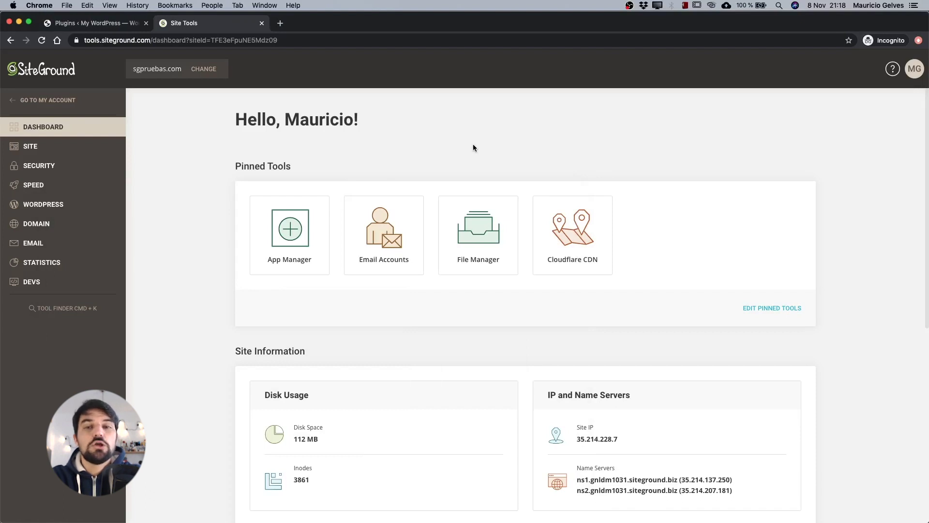
- Open the PHP Manager under DEVS and highlight the Manage PHP Settings heading
{"action": "left_click", "coordinate": [31, 283]}
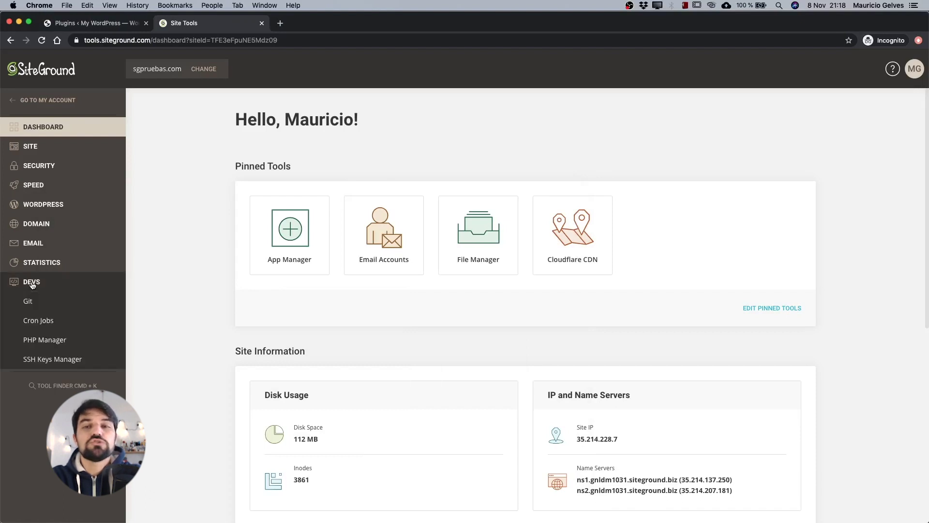
{"action": "left_click", "coordinate": [50, 341]}
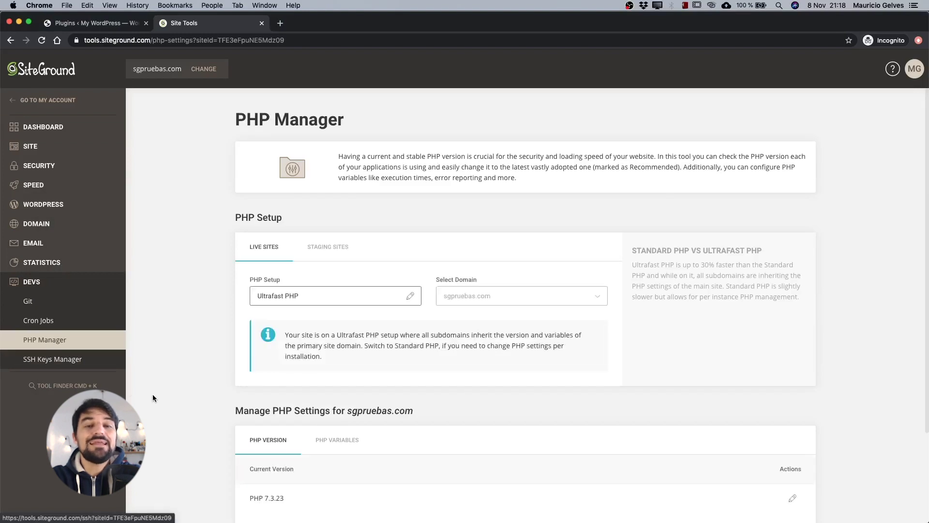
{"action": "left_click_drag", "start_coordinate": [235, 410], "coordinate": [331, 410]}
{"action": "scroll", "coordinate": [329, 412], "scroll_direction": "down", "scroll_amount": 2}
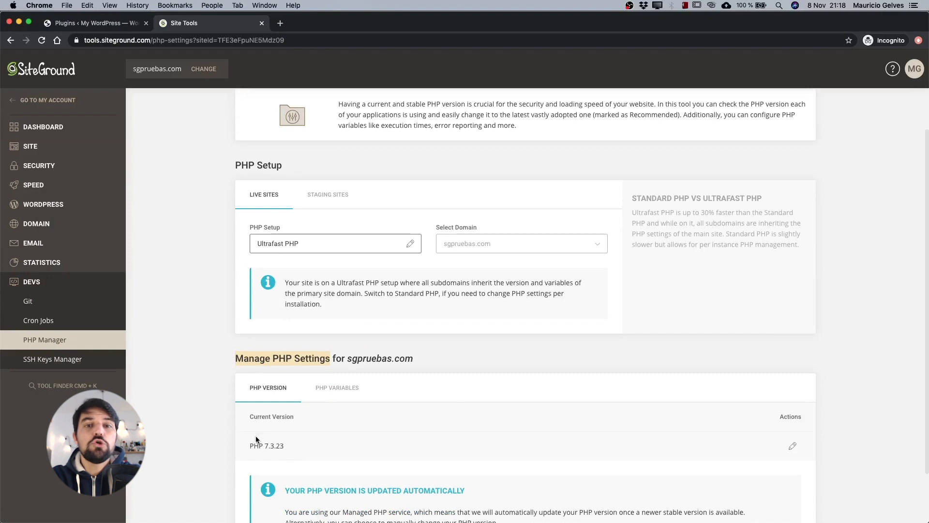
- Point out the current PHP 7.3.23 version and open the Change PHP Version dialog
{"action": "left_click_drag", "start_coordinate": [249, 445], "coordinate": [286, 448]}
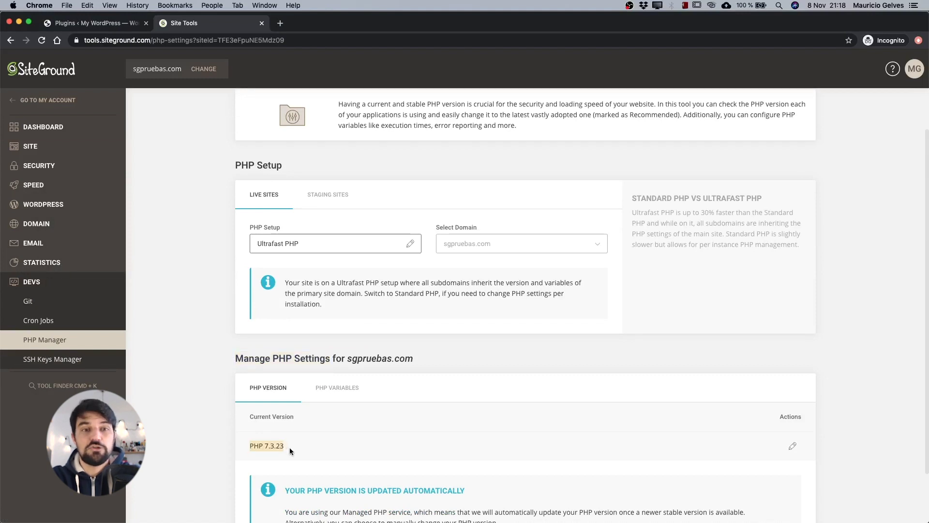
{"action": "left_click", "coordinate": [291, 451]}
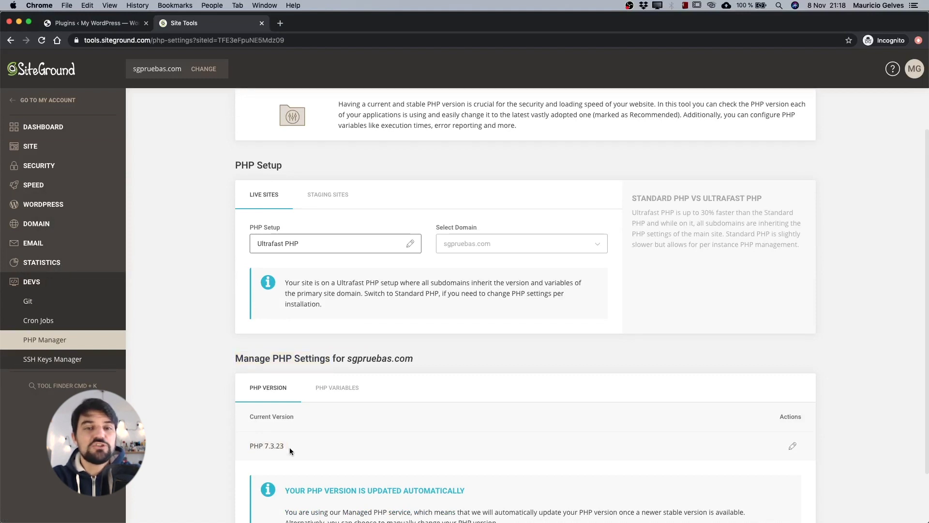
{"action": "left_click", "coordinate": [791, 447]}
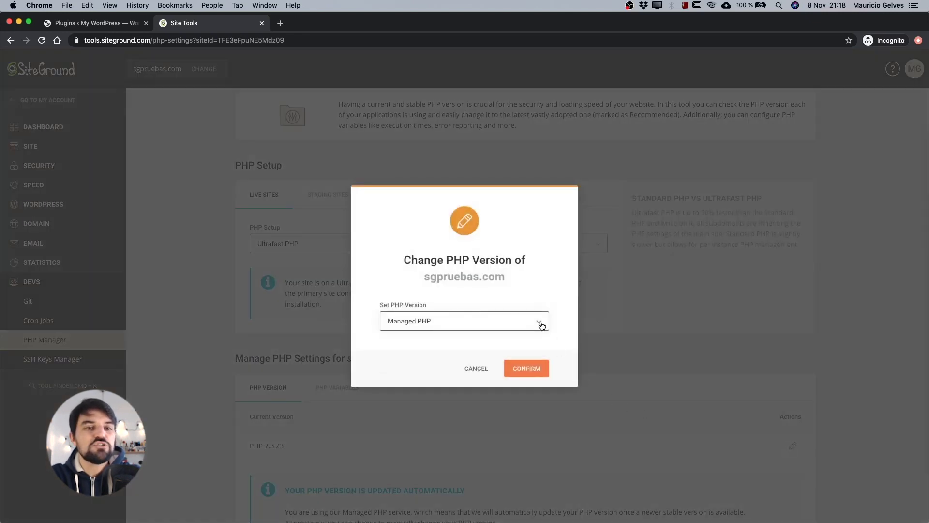
- Switch from Managed PHP to a manually selected PHP 7.4.11 and confirm
{"action": "left_click", "coordinate": [541, 325]}
{"action": "left_click", "coordinate": [497, 356]}
{"action": "left_click", "coordinate": [495, 347]}
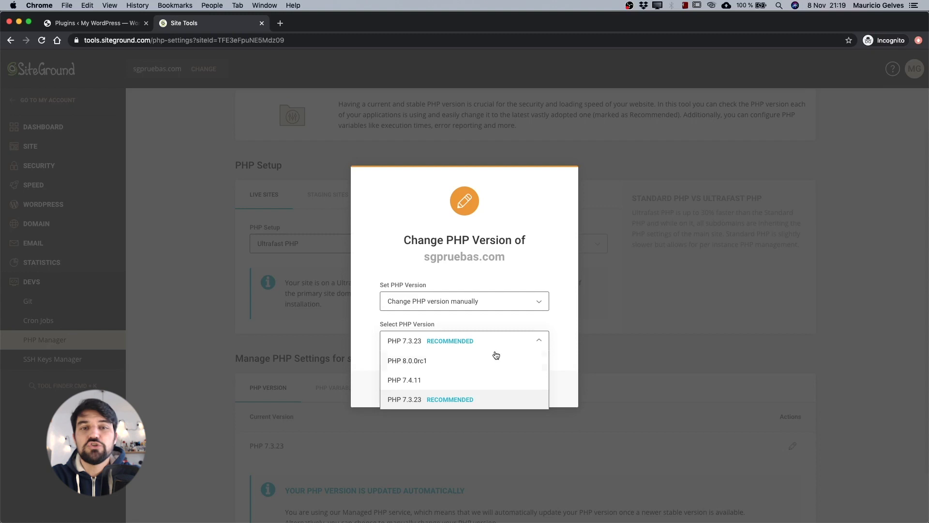
{"action": "left_click", "coordinate": [485, 380]}
{"action": "left_click", "coordinate": [533, 388]}
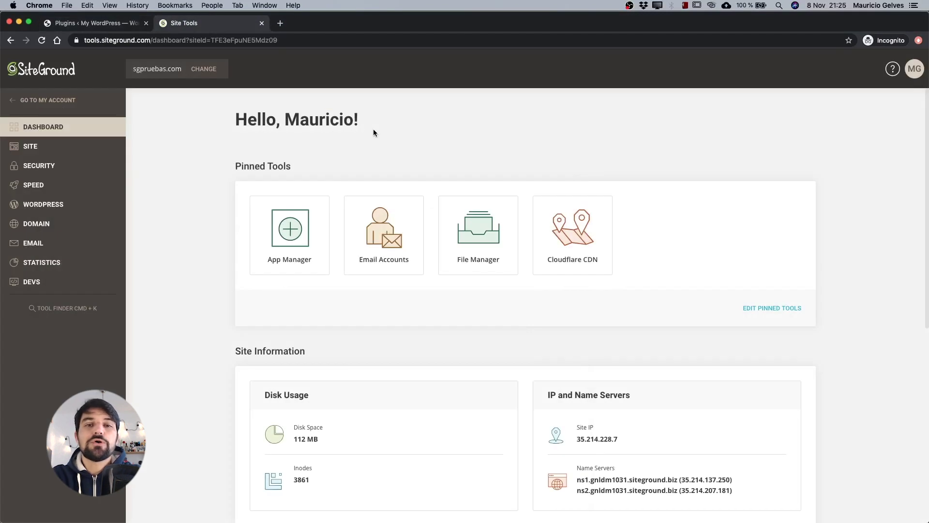
- Show the PHP Variables table in the PHP Manager
{"action": "left_click", "coordinate": [34, 282]}
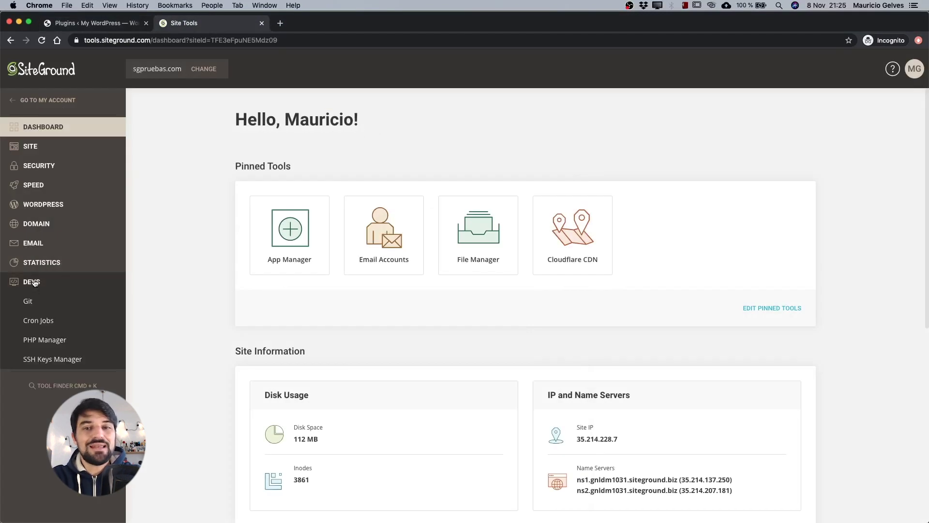
{"action": "left_click", "coordinate": [39, 340]}
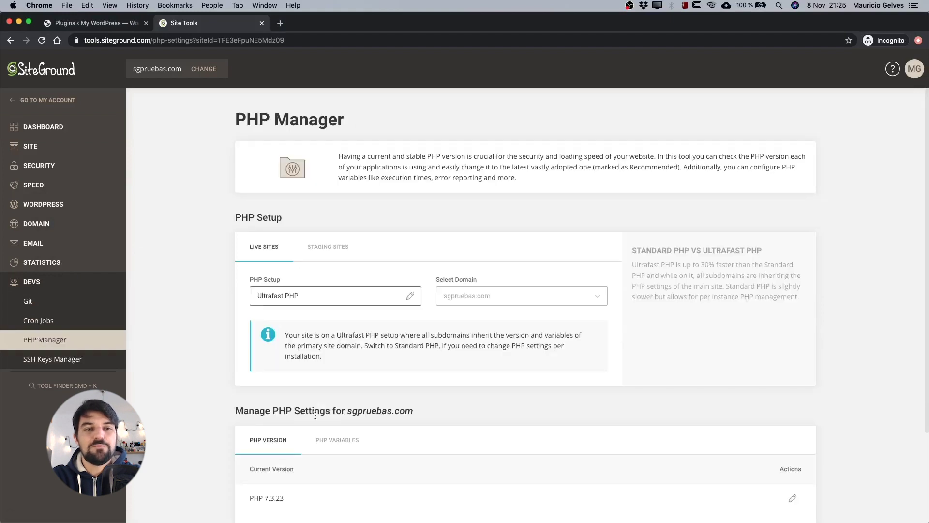
{"action": "left_click", "coordinate": [346, 438]}
{"action": "scroll", "coordinate": [346, 439], "scroll_direction": "down", "scroll_amount": 5}
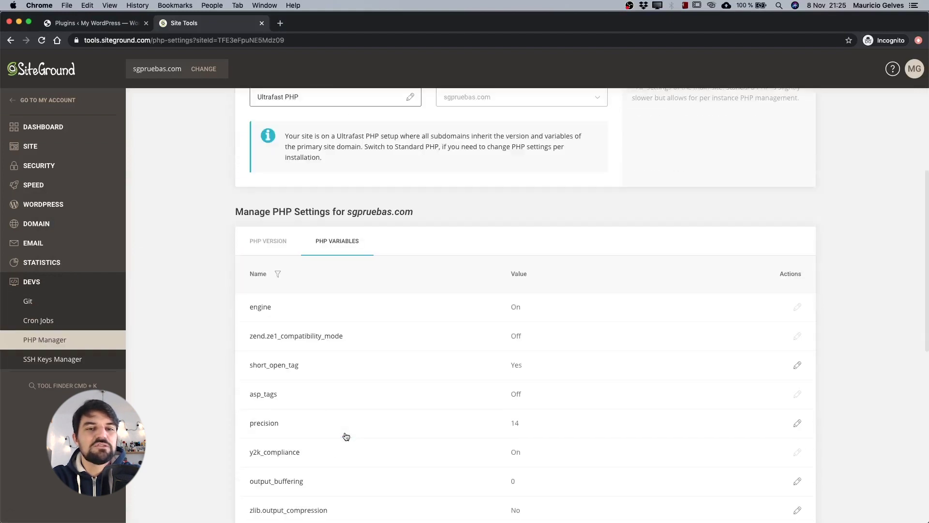
- Filter variable names by 'displ' and set display_errors to No
{"action": "left_click", "coordinate": [278, 274]}
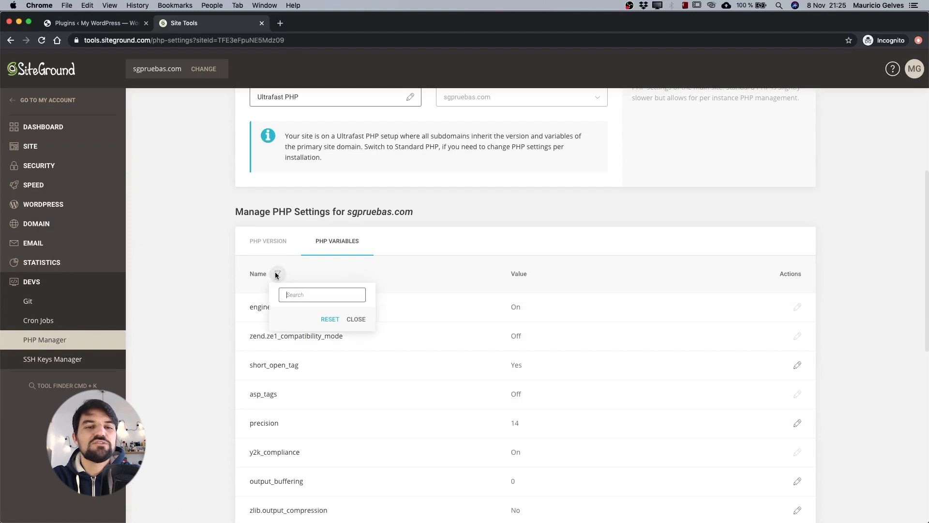
{"action": "type", "text": "displa"}
{"action": "key", "text": "Escape"}
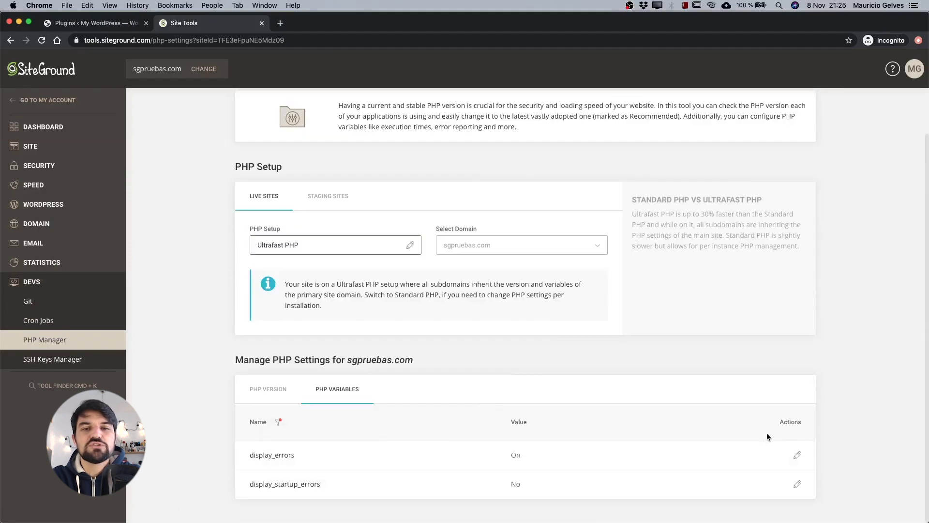
{"action": "left_click", "coordinate": [798, 455]}
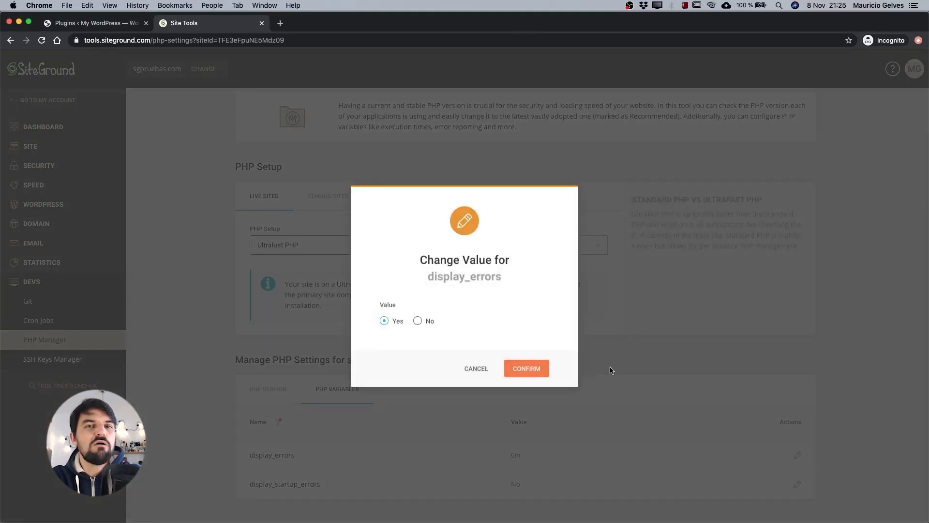
{"action": "left_click", "coordinate": [417, 321]}
{"action": "left_click", "coordinate": [531, 367]}
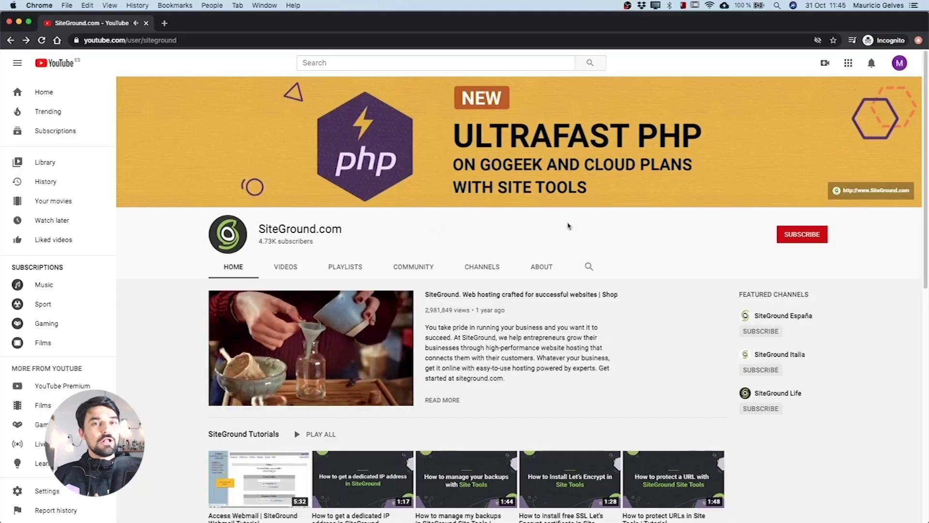
- Subscribe to the SiteGround.com channel and set its notification bell to All
{"action": "left_click", "coordinate": [787, 236]}
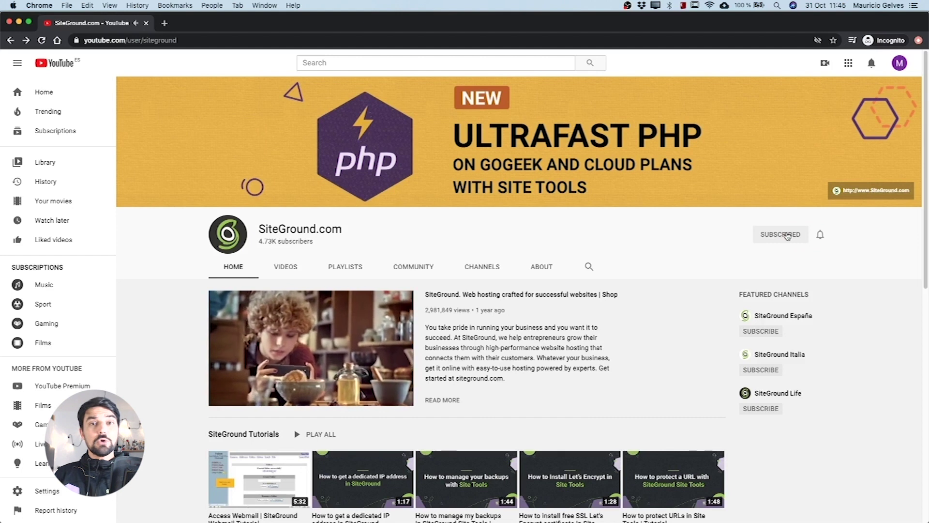
{"action": "left_click", "coordinate": [821, 235]}
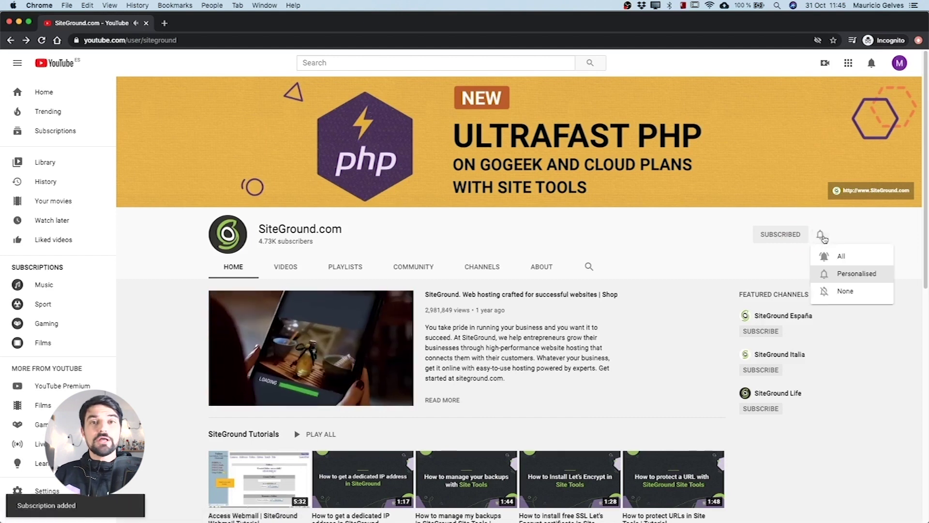
{"action": "left_click", "coordinate": [831, 255]}
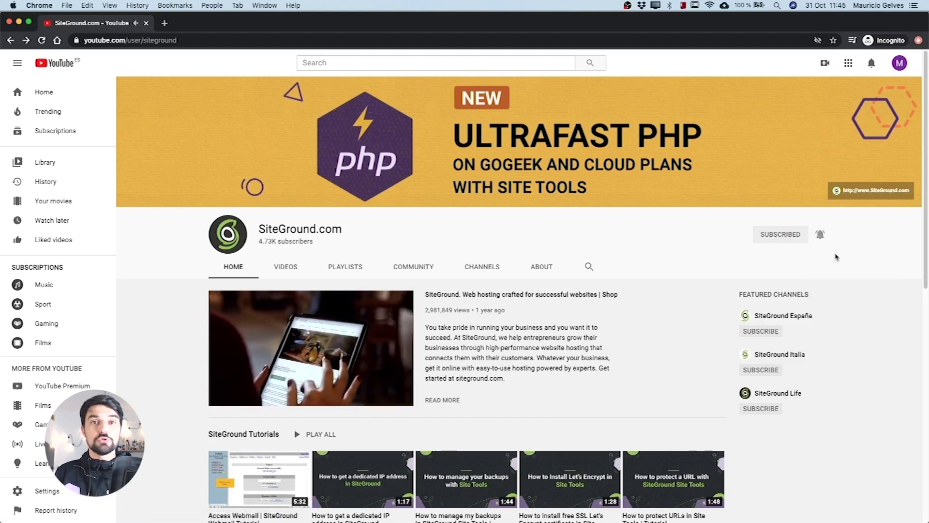
{"action": "scroll", "coordinate": [836, 257], "scroll_direction": "down", "scroll_amount": 2}
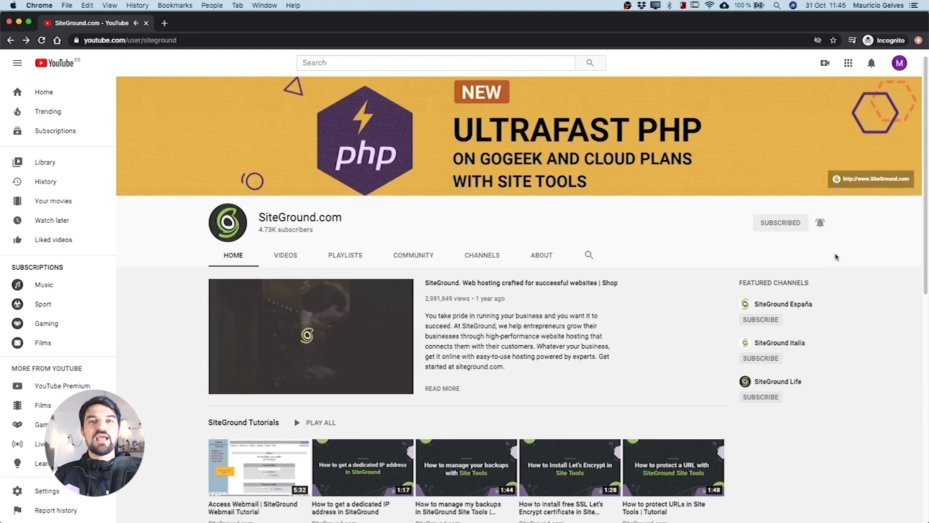
{"action": "scroll", "coordinate": [836, 257], "scroll_direction": "down", "scroll_amount": 3}
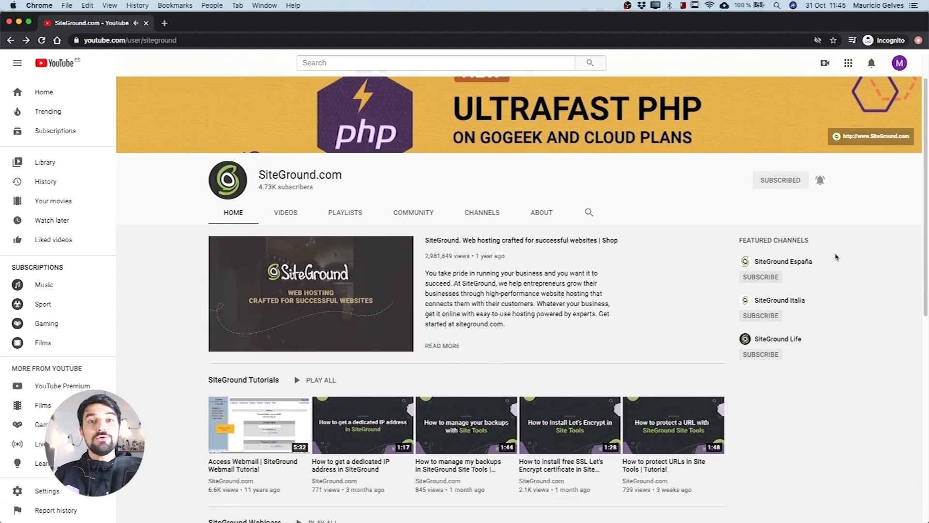